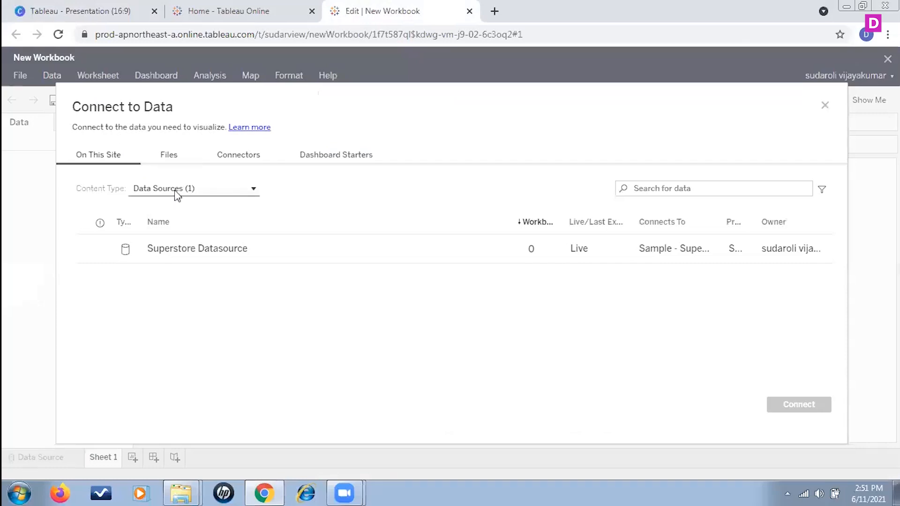
# Upload the P1-OfficeSupplies Excel file from the desktop folder Big data > Tableau > Data as the workbook's data source
pyautogui.click(170, 156)
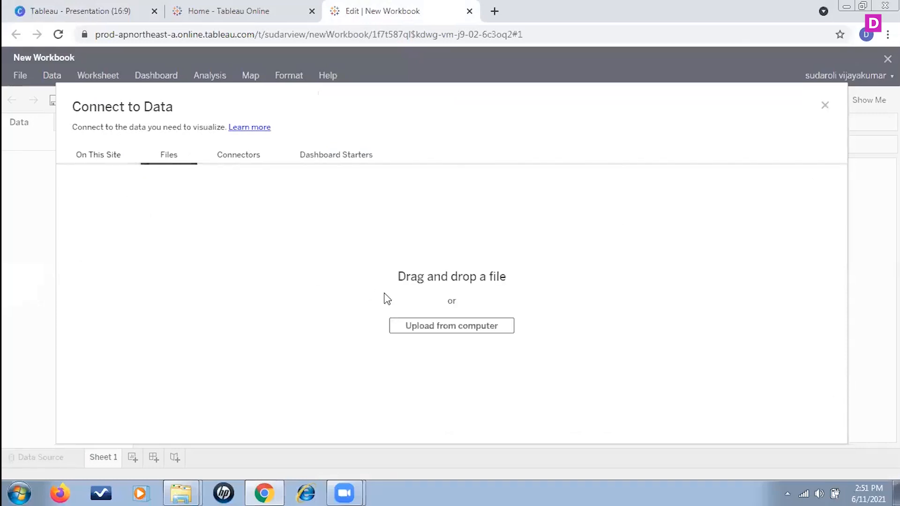
pyautogui.click(468, 332)
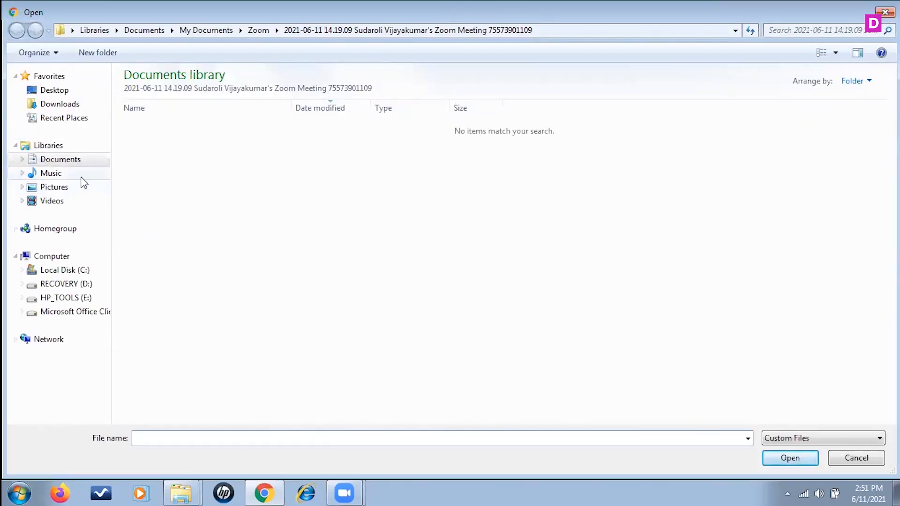
pyautogui.click(63, 91)
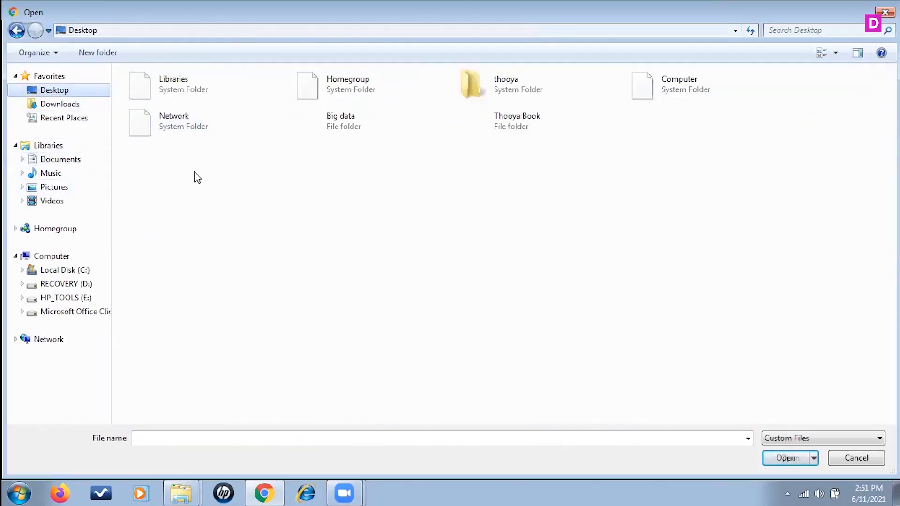
pyautogui.click(356, 122)
pyautogui.doubleClick(356, 122)
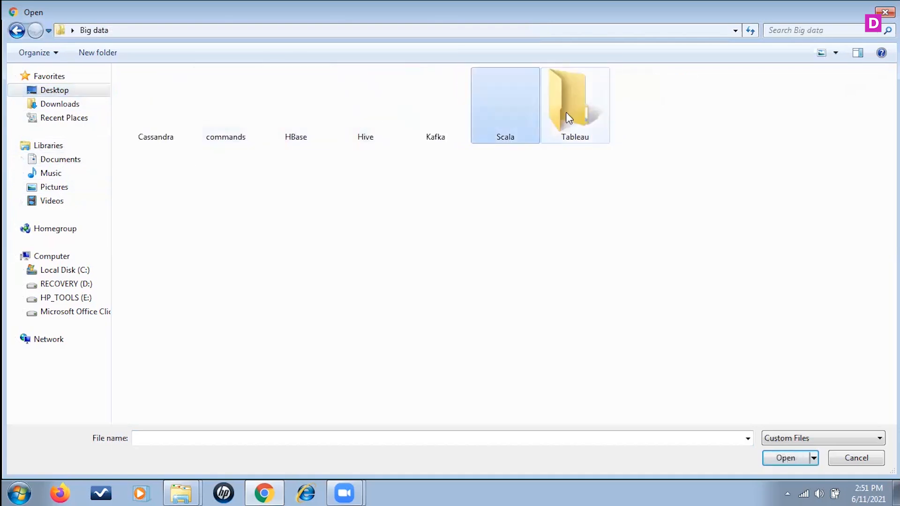
pyautogui.doubleClick(568, 117)
pyautogui.doubleClick(152, 110)
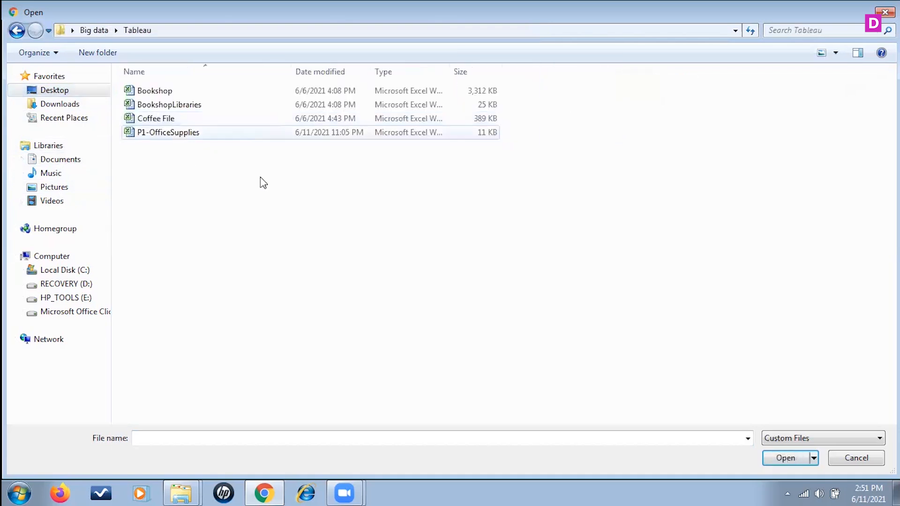
pyautogui.click(168, 136)
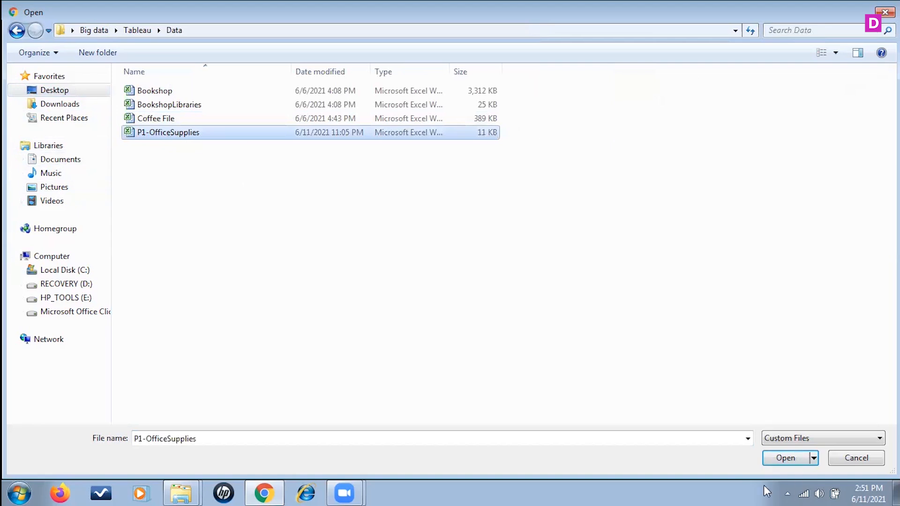
pyautogui.click(785, 458)
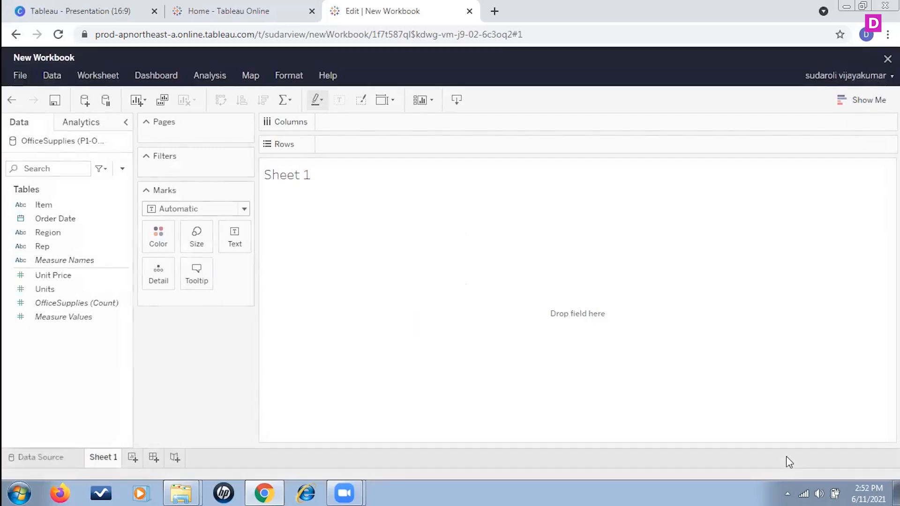
# Load the row preview of the OfficeSupplies data source to inspect it, and return to Sheet 1
pyautogui.click(37, 461)
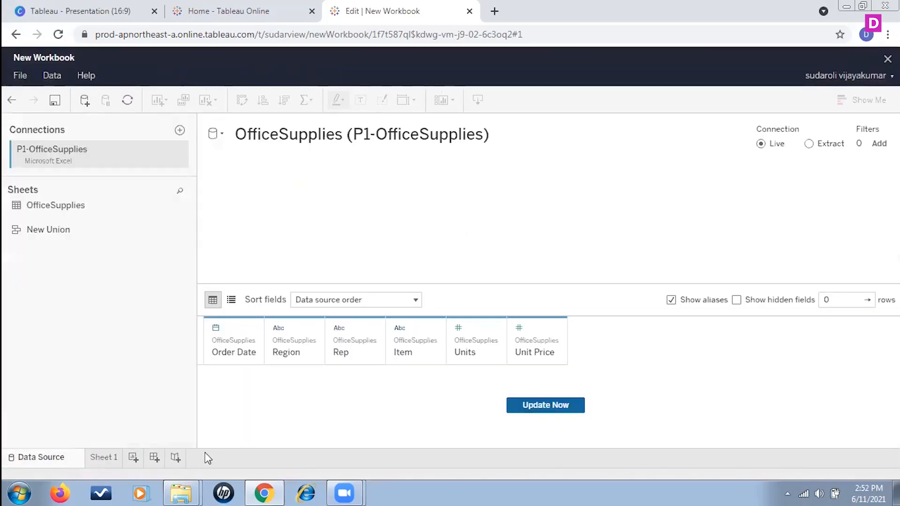
pyautogui.click(560, 407)
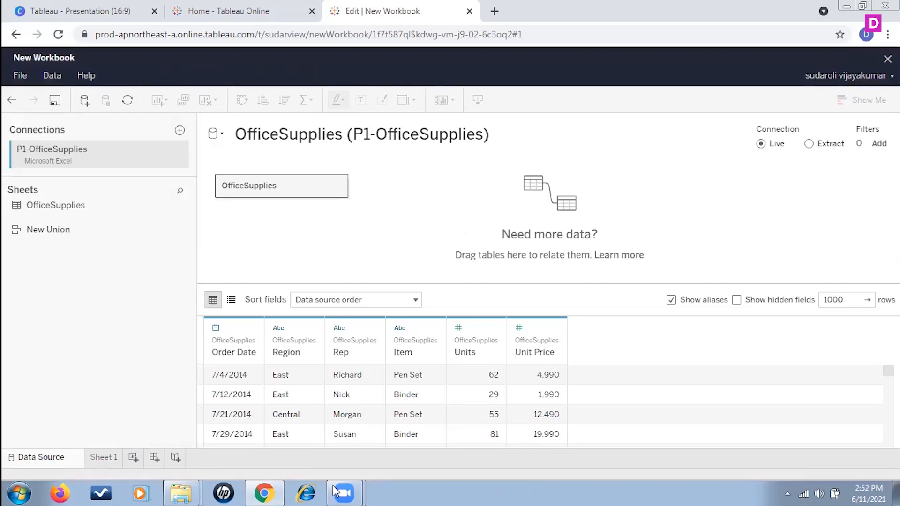
pyautogui.click(110, 461)
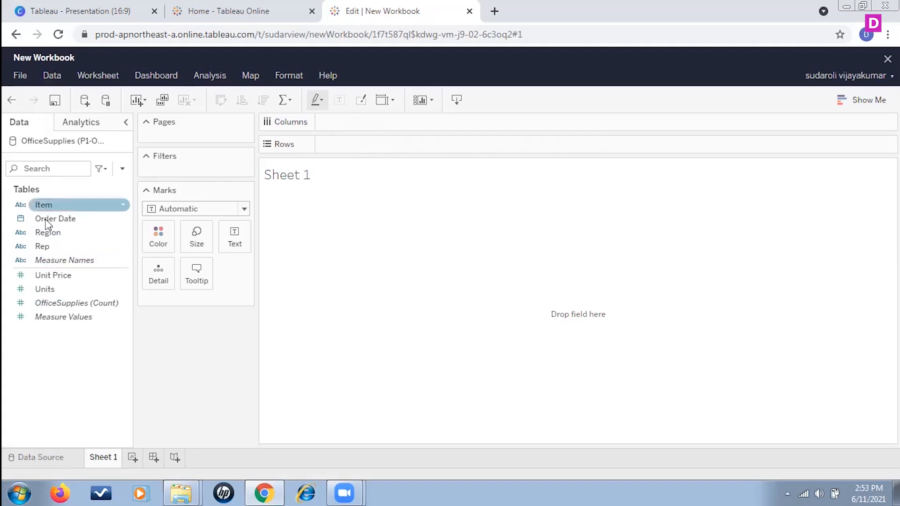
# Build a chart with Rep in the columns and the sum of Units in the rows, using the Line mark type
pyautogui.moveTo(44, 246); pyautogui.dragTo(364, 123)
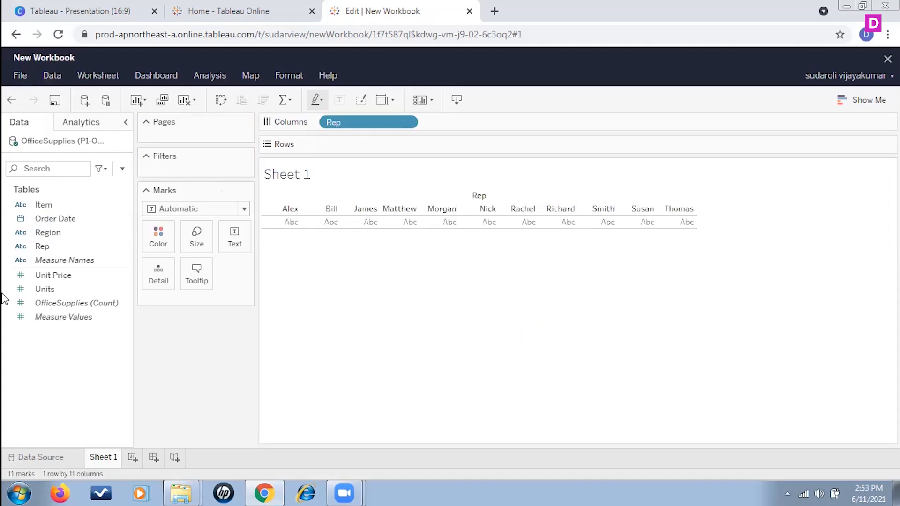
pyautogui.moveTo(46, 291); pyautogui.dragTo(357, 145)
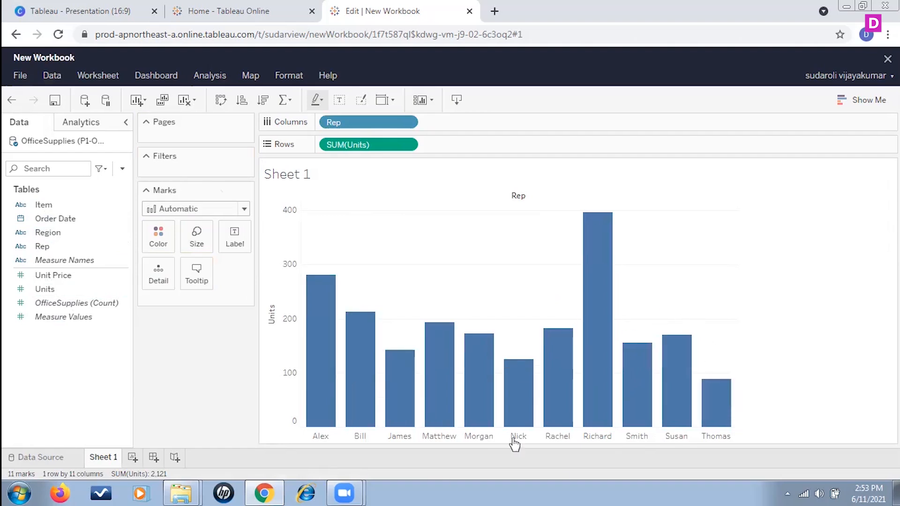
pyautogui.click(244, 210)
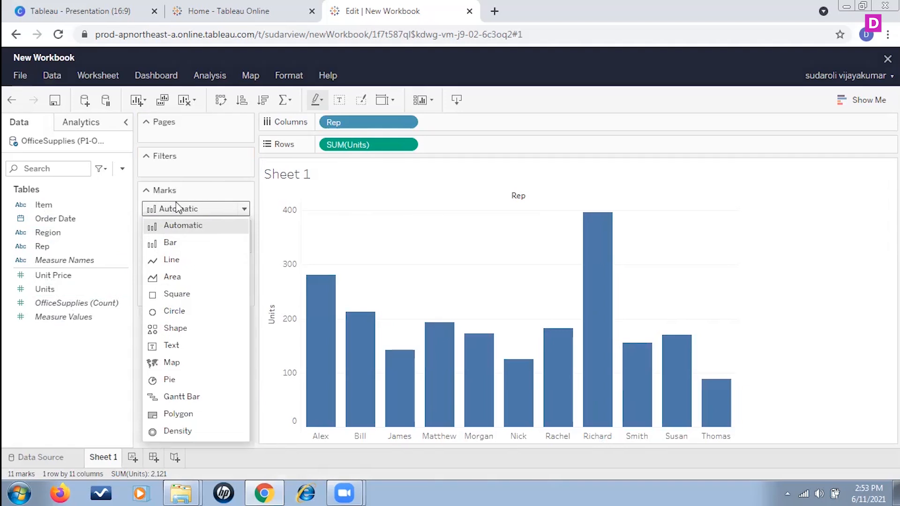
pyautogui.click(243, 210)
pyautogui.click(243, 211)
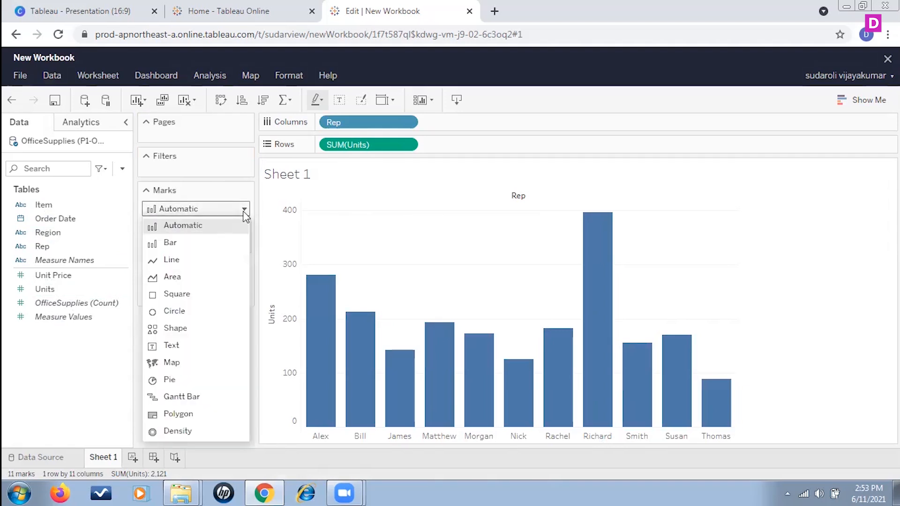
pyautogui.click(174, 260)
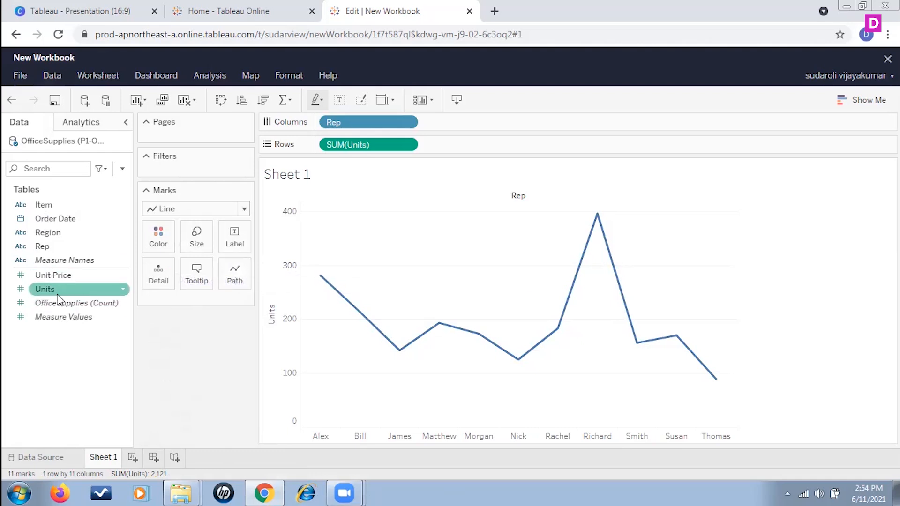
# Label the points of the line with the sum of Units
pyautogui.moveTo(58, 297); pyautogui.dragTo(209, 305)
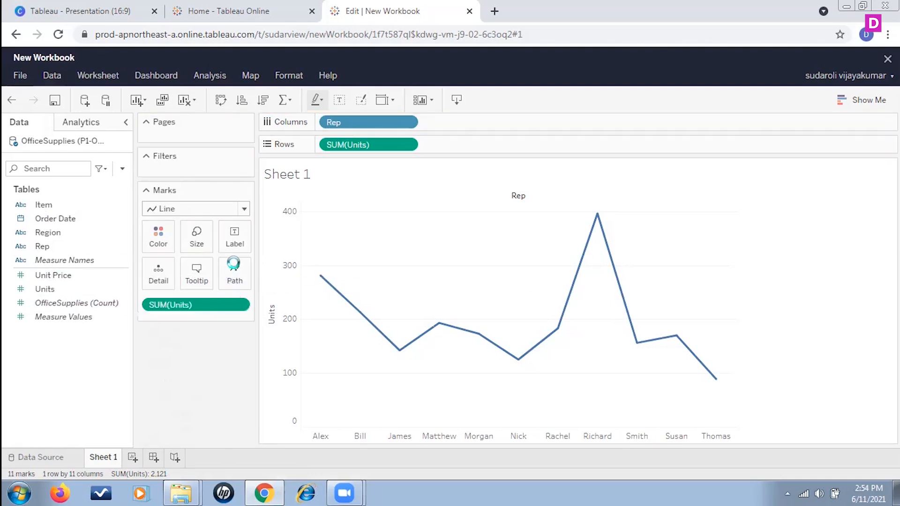
pyautogui.click(149, 305)
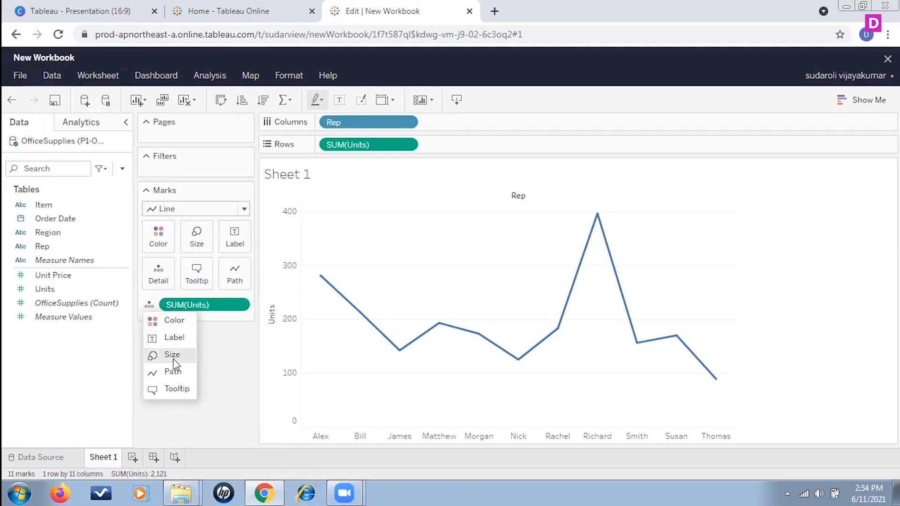
pyautogui.click(174, 338)
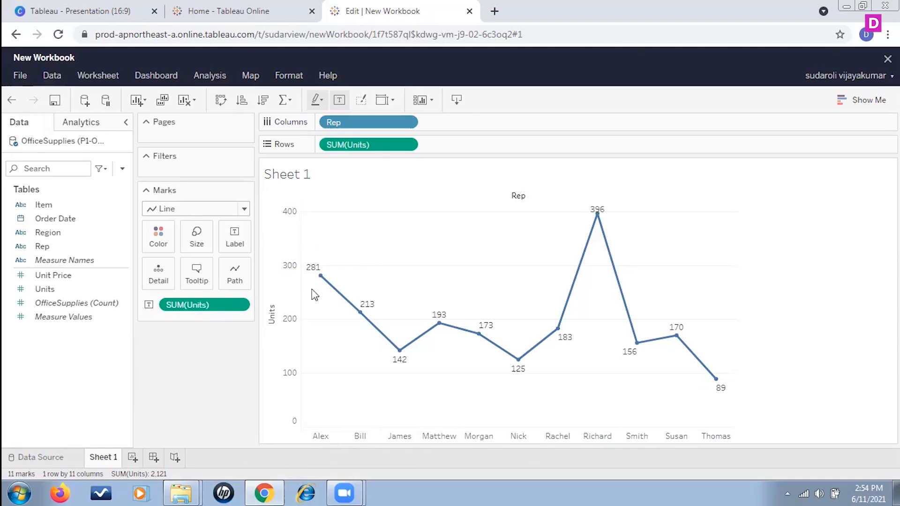
pyautogui.moveTo(361, 319)
# Replace Rep with Order Date as the column field of the line chart
pyautogui.click(410, 123)
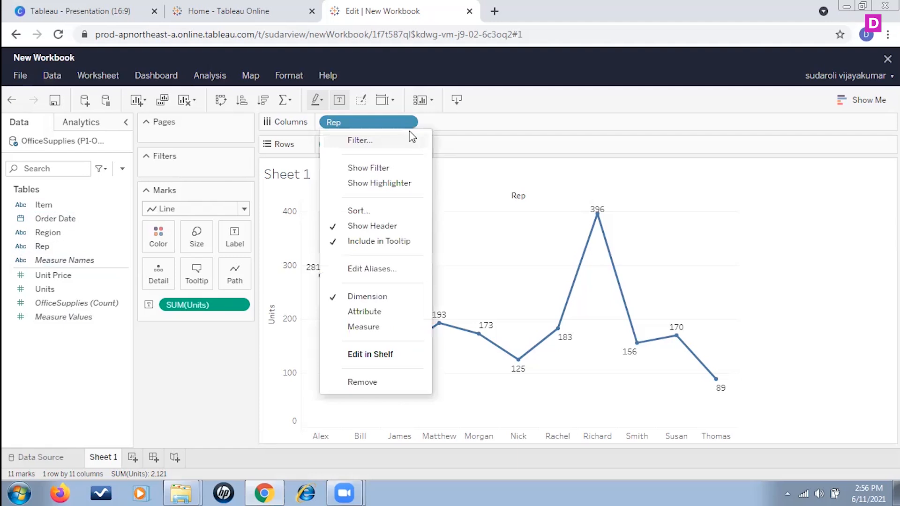
pyautogui.click(382, 383)
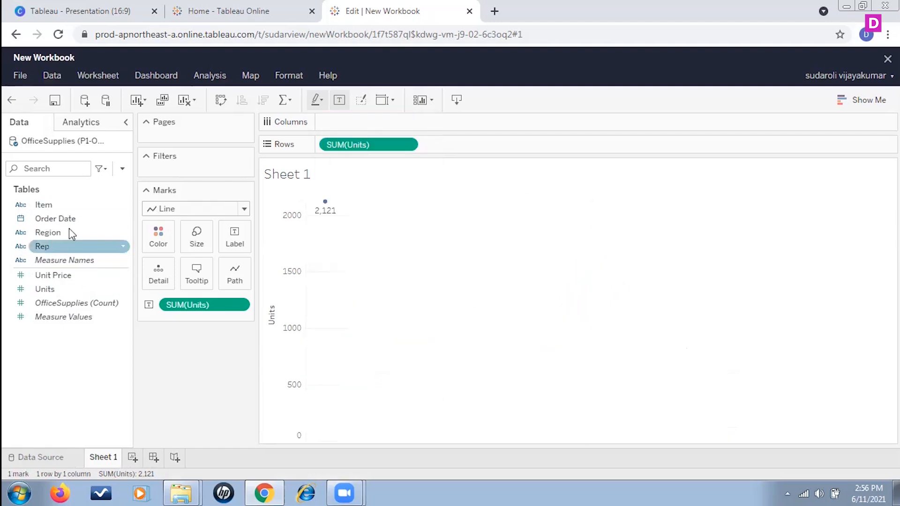
pyautogui.moveTo(69, 218); pyautogui.dragTo(367, 125)
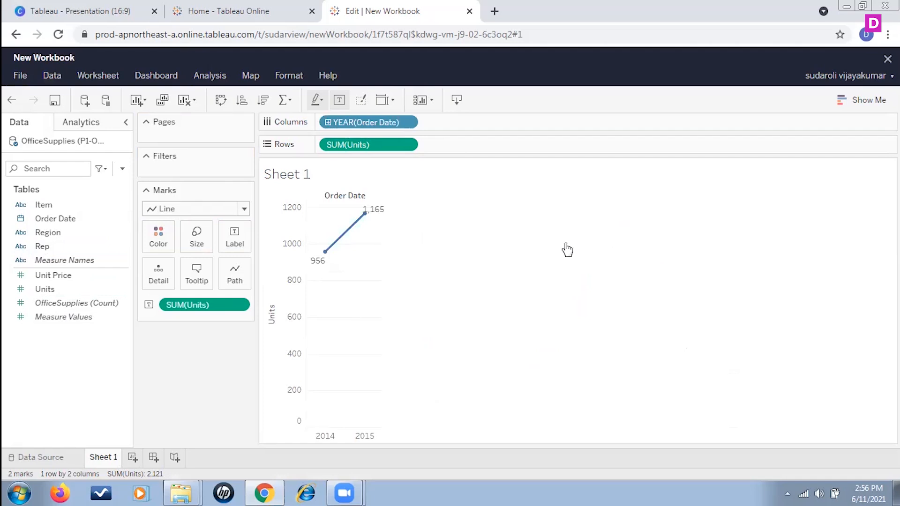
pyautogui.click(327, 122)
# Remove the sum of Units label from the line chart's marks
pyautogui.click(243, 307)
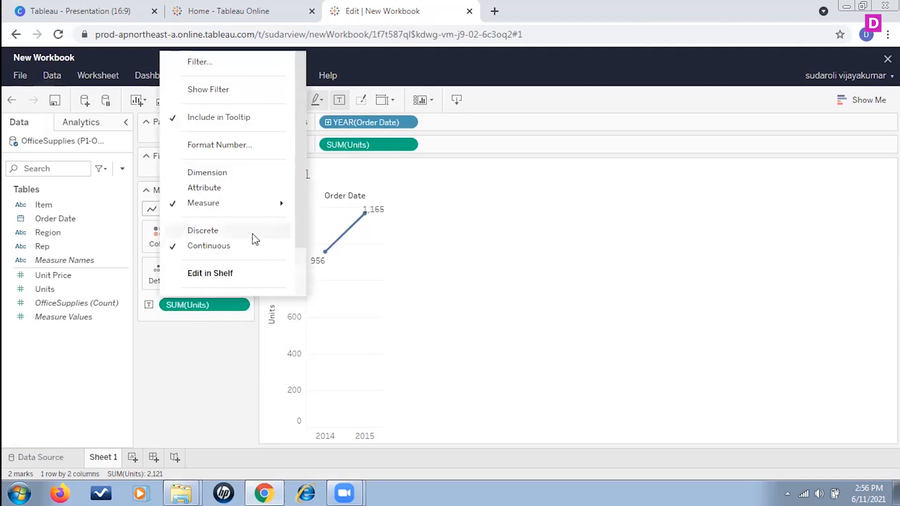
pyautogui.scroll(-1, 251, 239)
pyautogui.moveTo(251, 266)
pyautogui.click(220, 284)
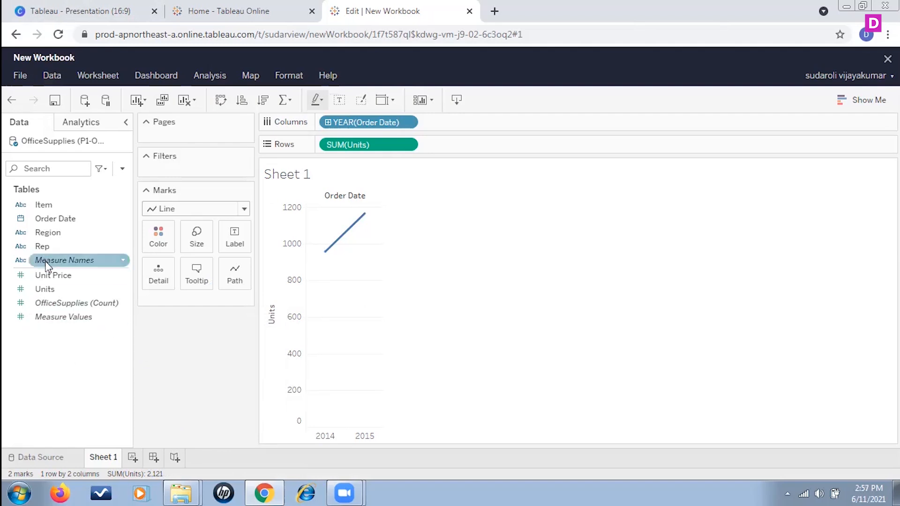
# Add Region and the sum of Unit Price to the line chart's marks as detail fields
pyautogui.moveTo(46, 234); pyautogui.dragTo(206, 300)
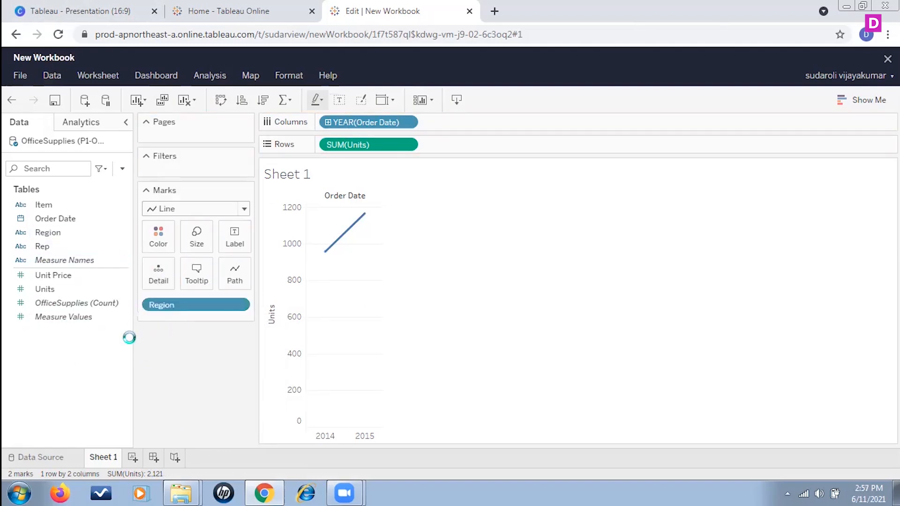
pyautogui.moveTo(58, 277); pyautogui.dragTo(201, 324)
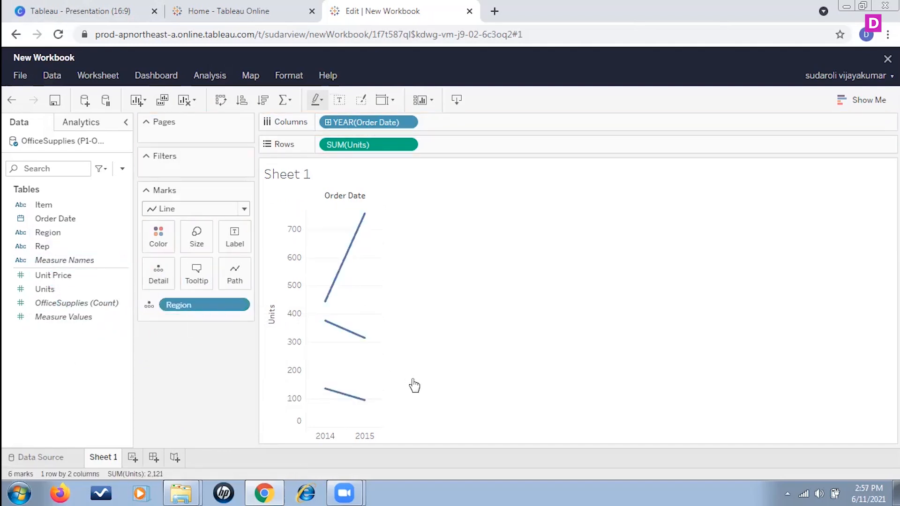
pyautogui.click(51, 275)
pyautogui.moveTo(125, 303); pyautogui.dragTo(195, 321)
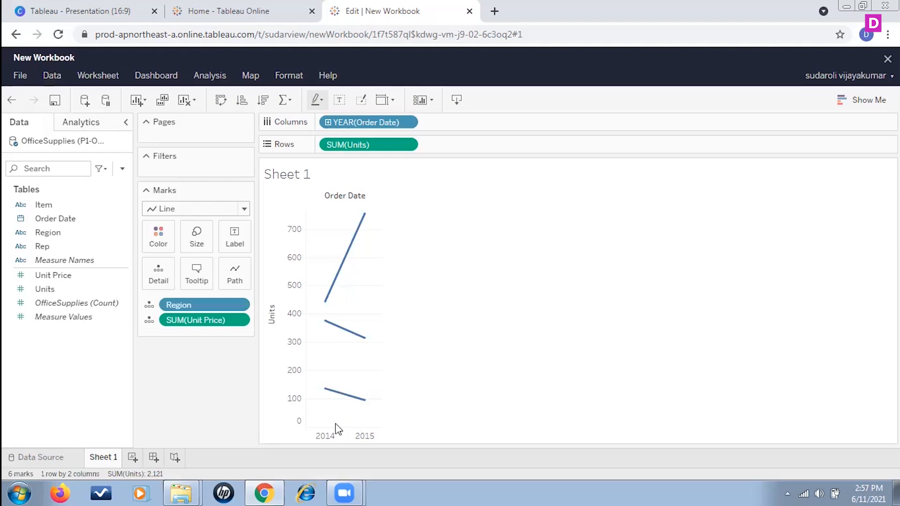
# Color the lines by Region and show the sum of Unit Price as the label of each point
pyautogui.click(244, 305)
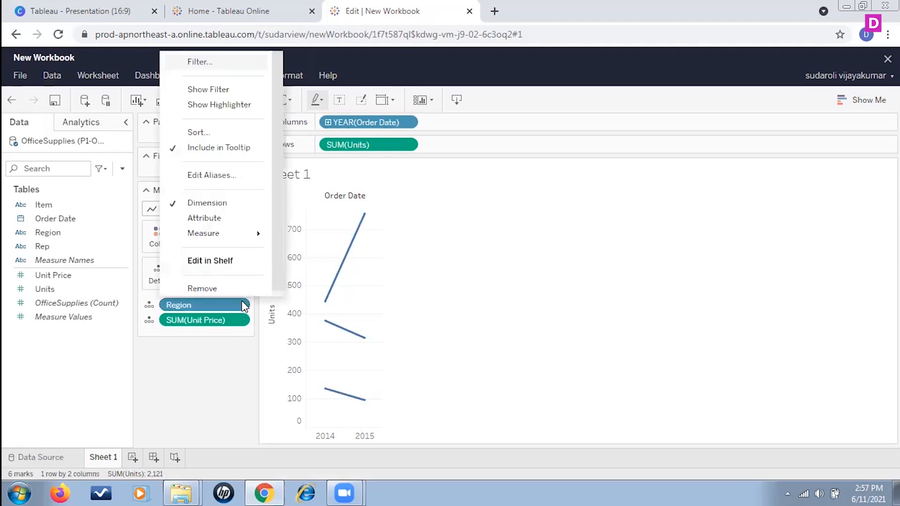
pyautogui.click(155, 309)
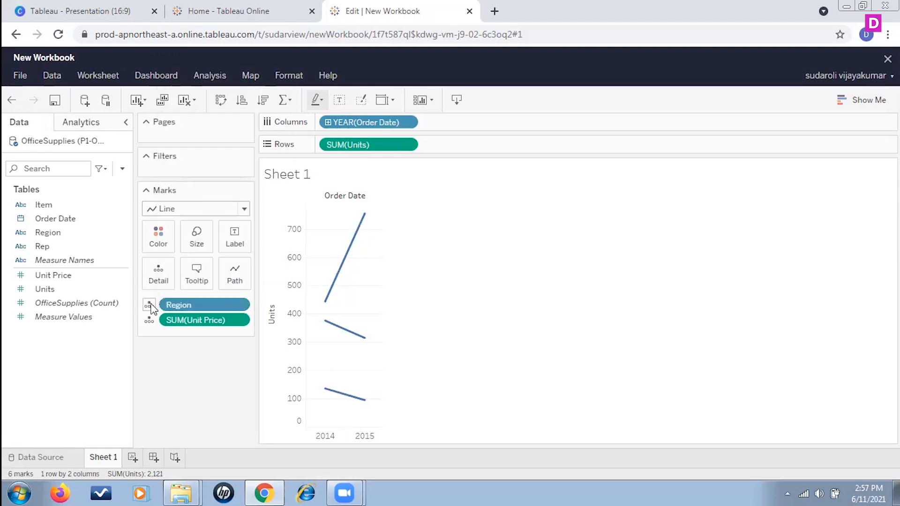
pyautogui.click(149, 305)
pyautogui.click(159, 322)
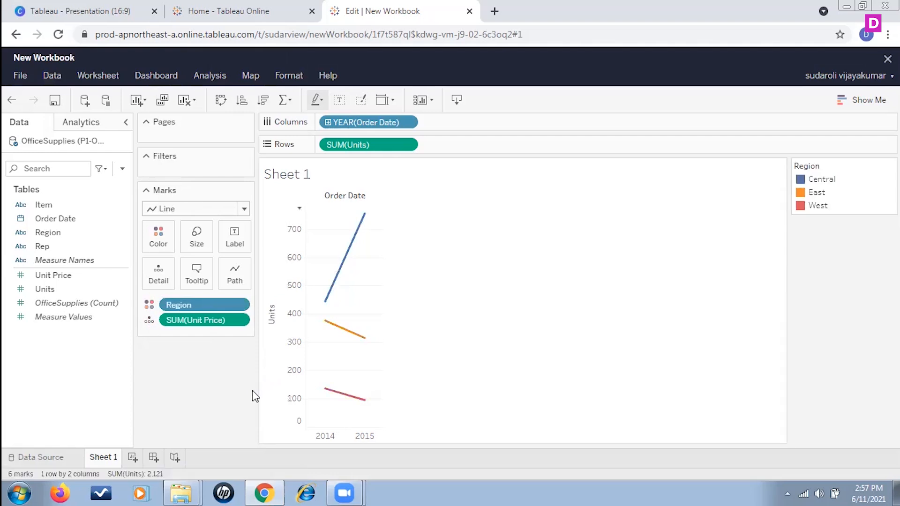
pyautogui.click(149, 320)
pyautogui.click(171, 354)
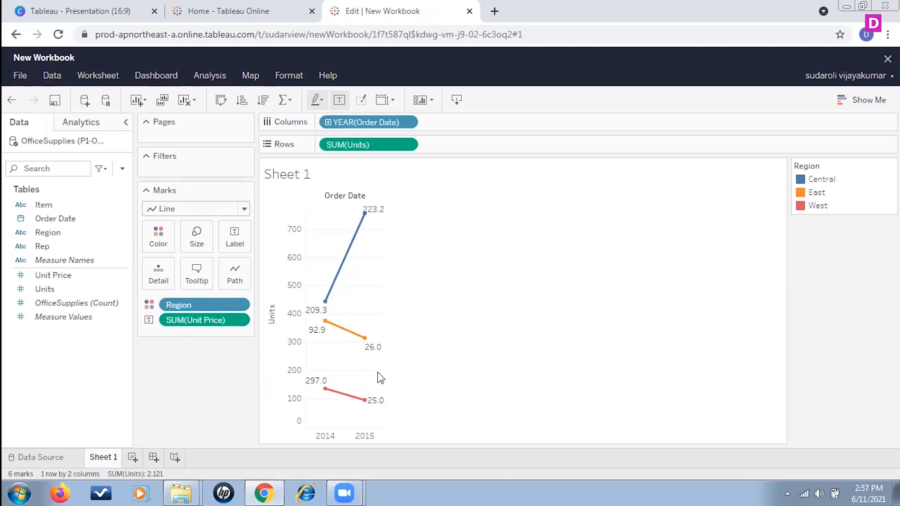
# Group Order Date by Quarter without the year and inspect the details of the West and East points
pyautogui.click(411, 123)
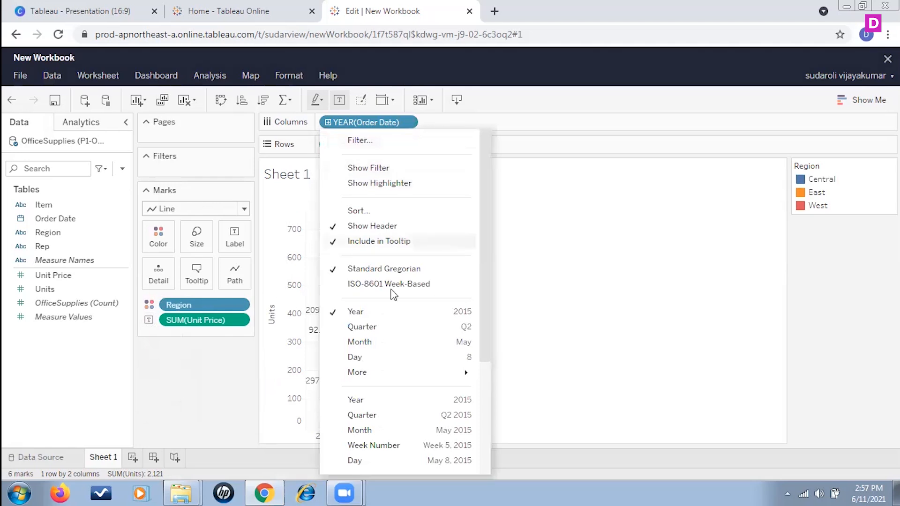
pyautogui.click(356, 327)
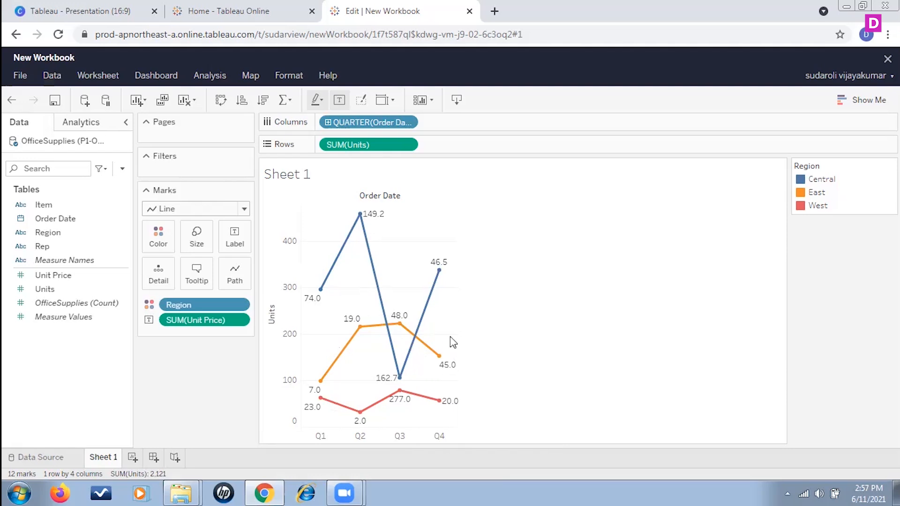
pyautogui.moveTo(359, 328)
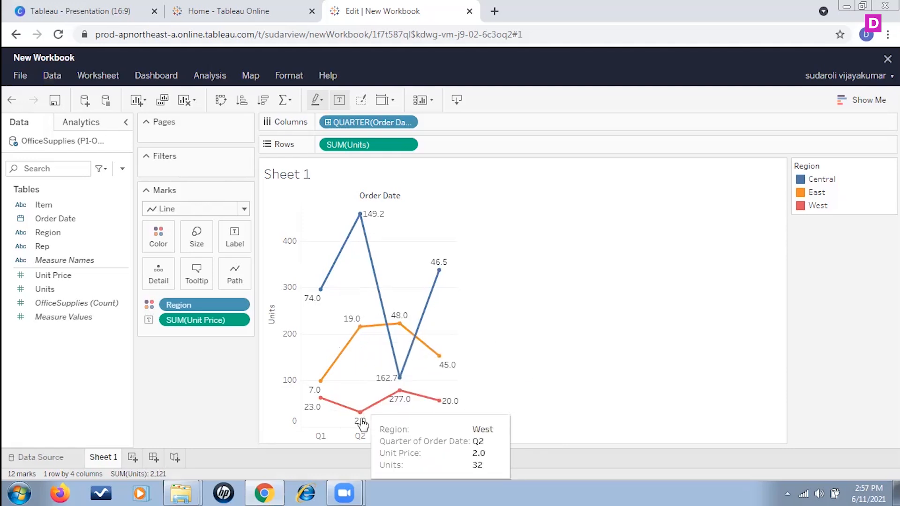
pyautogui.moveTo(393, 402)
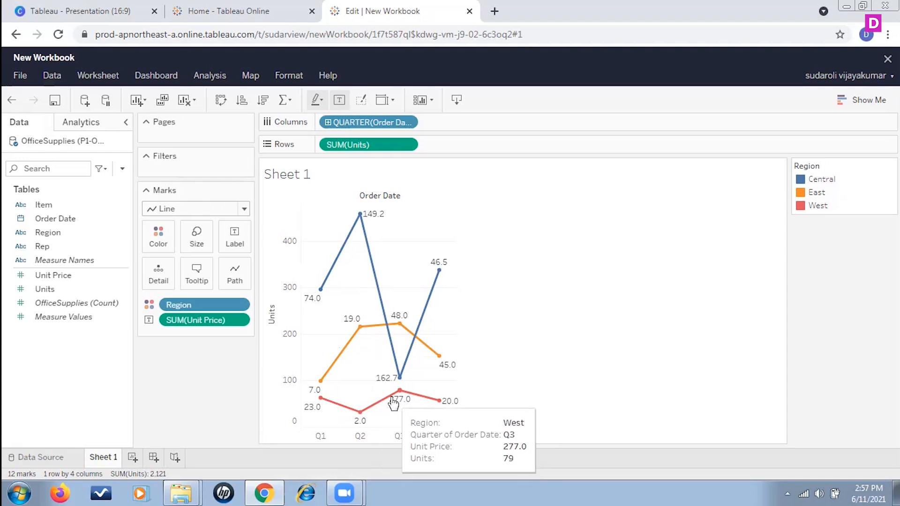
pyautogui.moveTo(404, 326)
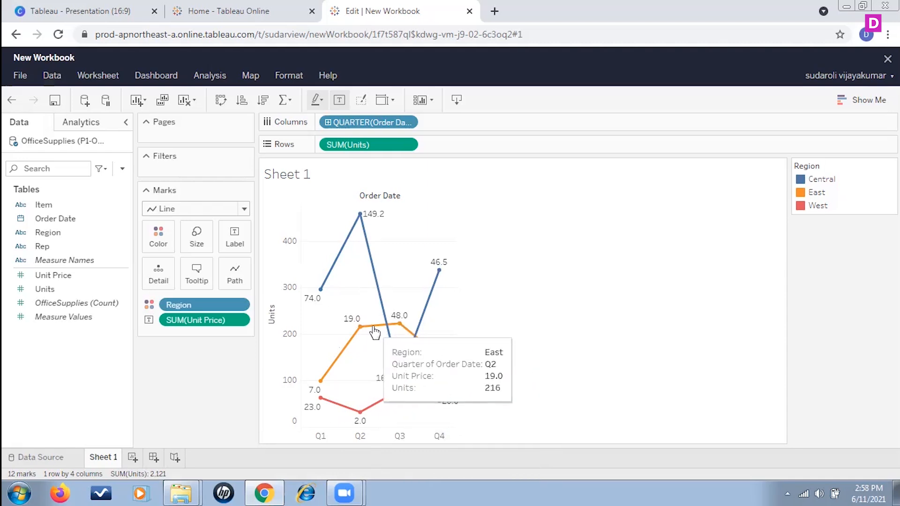
pyautogui.moveTo(366, 225)
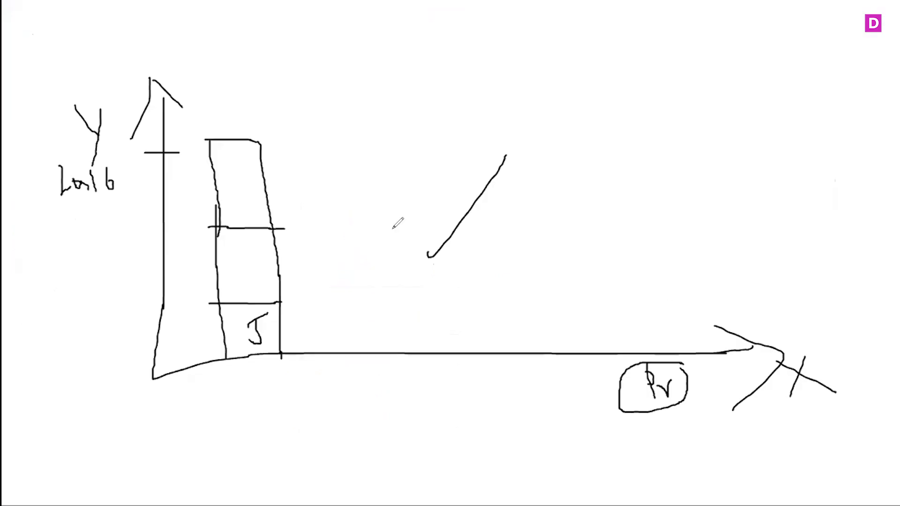
# Clear the whiteboard and sketch a two-column table with a header row, labelling the first column Date
pyautogui.press('e')
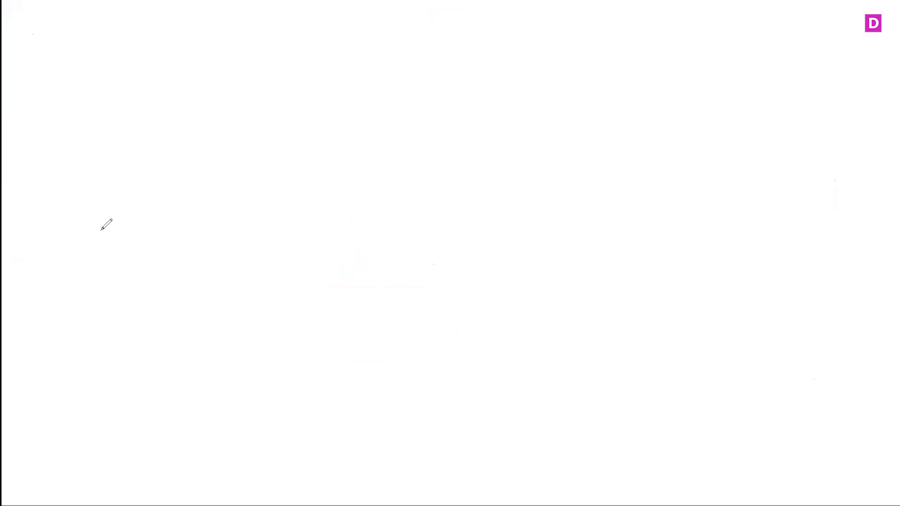
pyautogui.moveTo(91, 106); pyautogui.dragTo(94, 423)
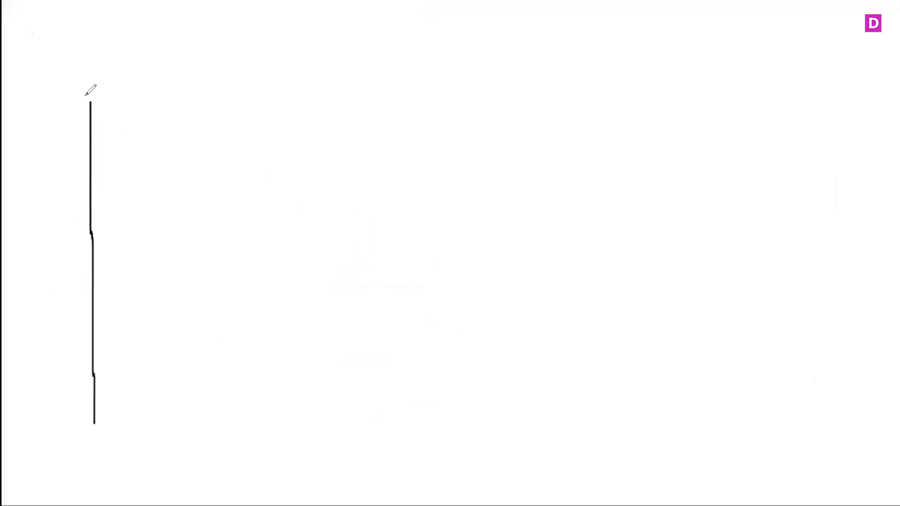
pyautogui.moveTo(86, 100)
pyautogui.mouseDown()
pyautogui.moveTo(298, 95)
pyautogui.moveTo(329, 360)
pyautogui.moveTo(288, 416)
pyautogui.moveTo(86, 423)
pyautogui.mouseUp()
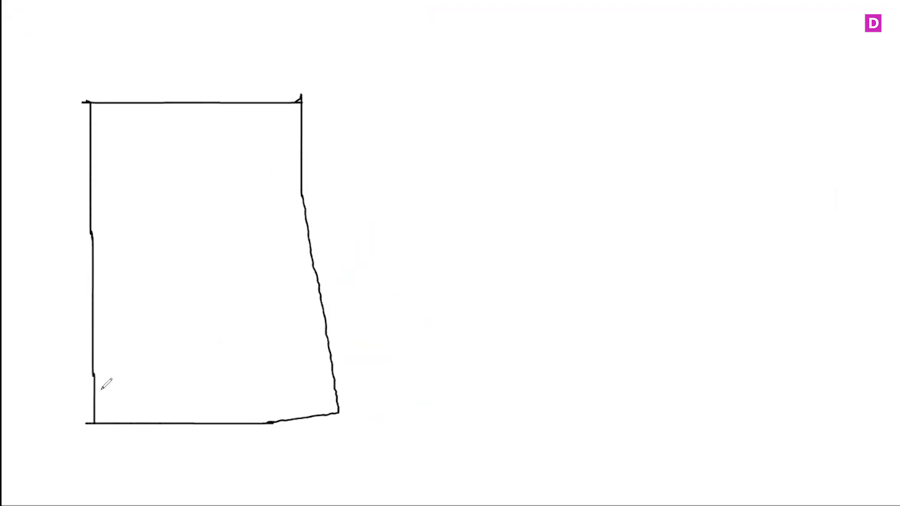
pyautogui.moveTo(195, 104); pyautogui.dragTo(215, 295)
pyautogui.moveTo(213, 334); pyautogui.dragTo(212, 432)
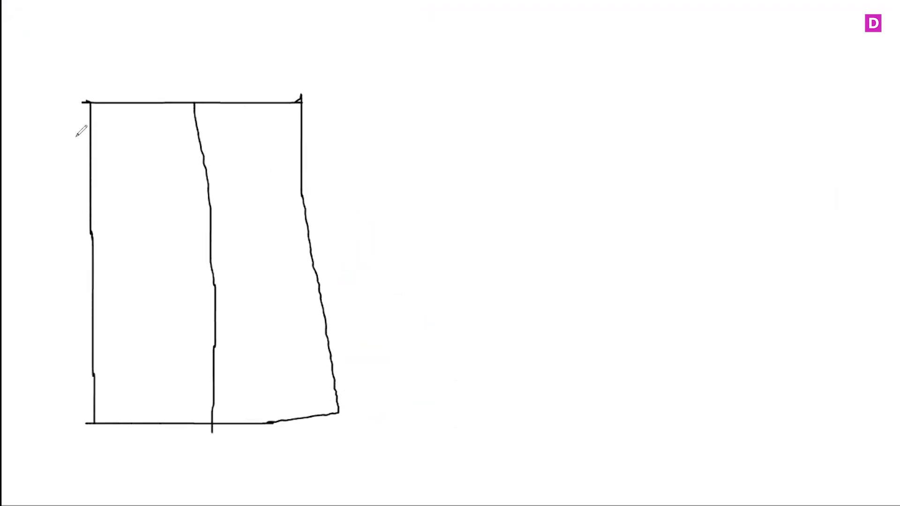
pyautogui.moveTo(92, 124)
pyautogui.mouseDown()
pyautogui.moveTo(201, 136)
pyautogui.moveTo(329, 127)
pyautogui.mouseUp()
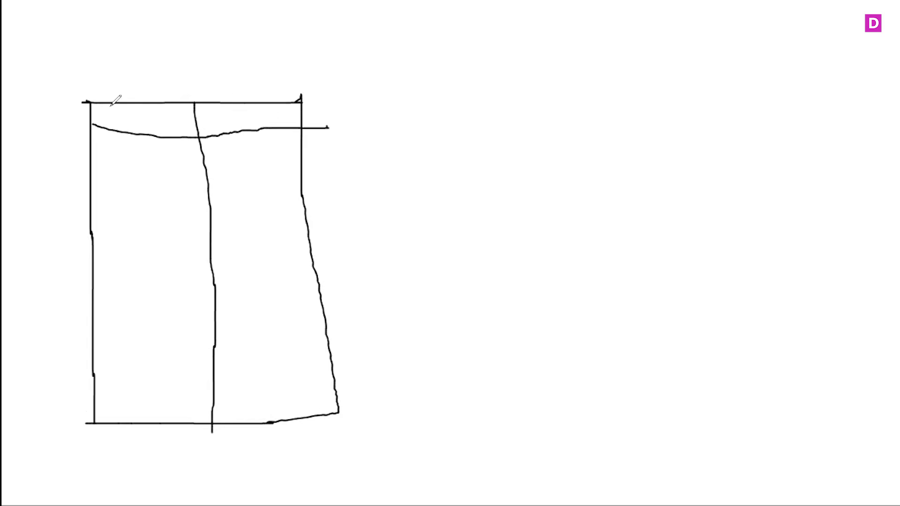
pyautogui.moveTo(114, 108)
pyautogui.mouseDown()
pyautogui.moveTo(113, 125)
pyautogui.moveTo(162, 124)
pyautogui.moveTo(211, 102)
pyautogui.mouseUp()
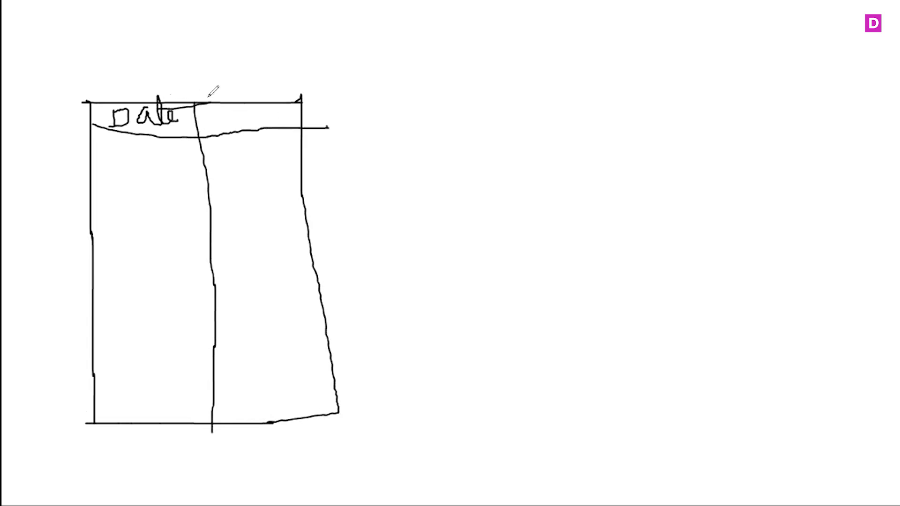